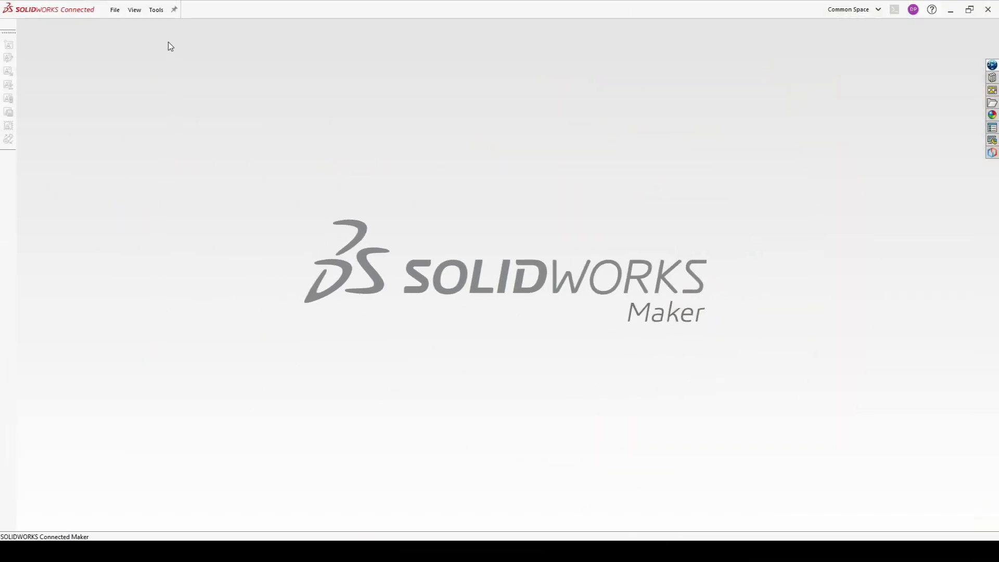
# Enable the ScanTo3D add-in in the Tools > Add-Ins dialog
pyautogui.click(156, 11)
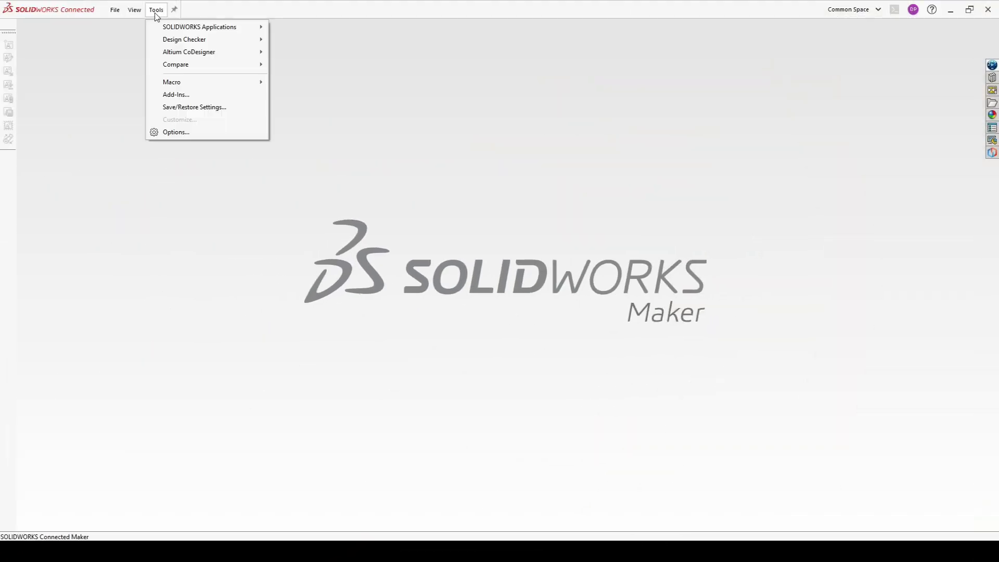
pyautogui.click(176, 94)
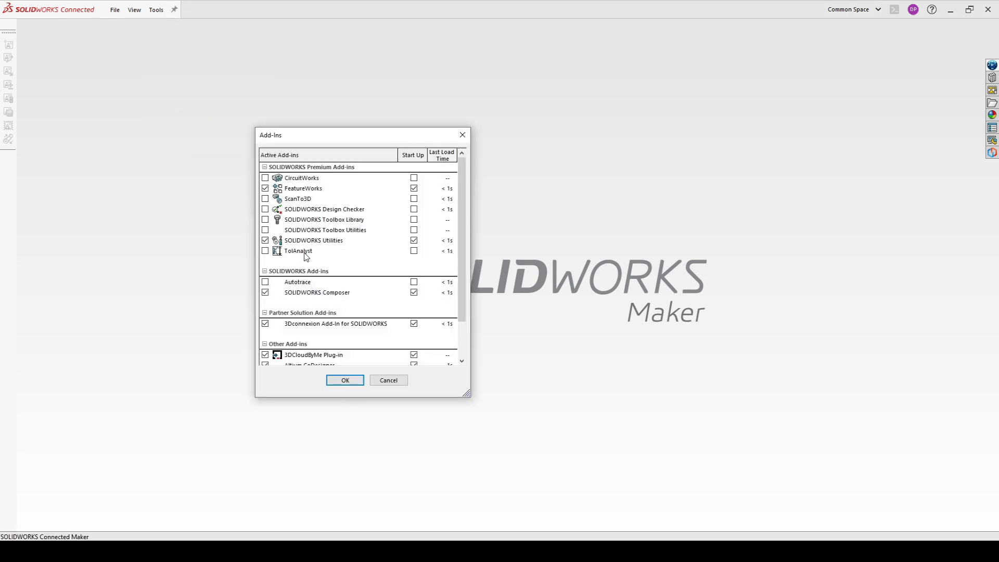
pyautogui.click(265, 198)
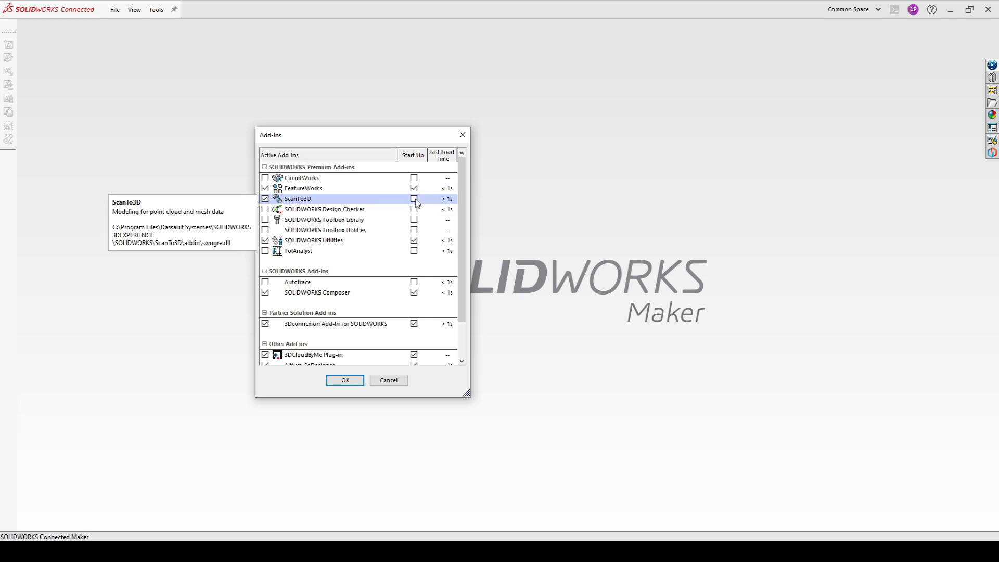
pyautogui.click(345, 380)
# Open Sphere.STL as a new part using the ScanTo3D Mesh Files file type
pyautogui.click(114, 10)
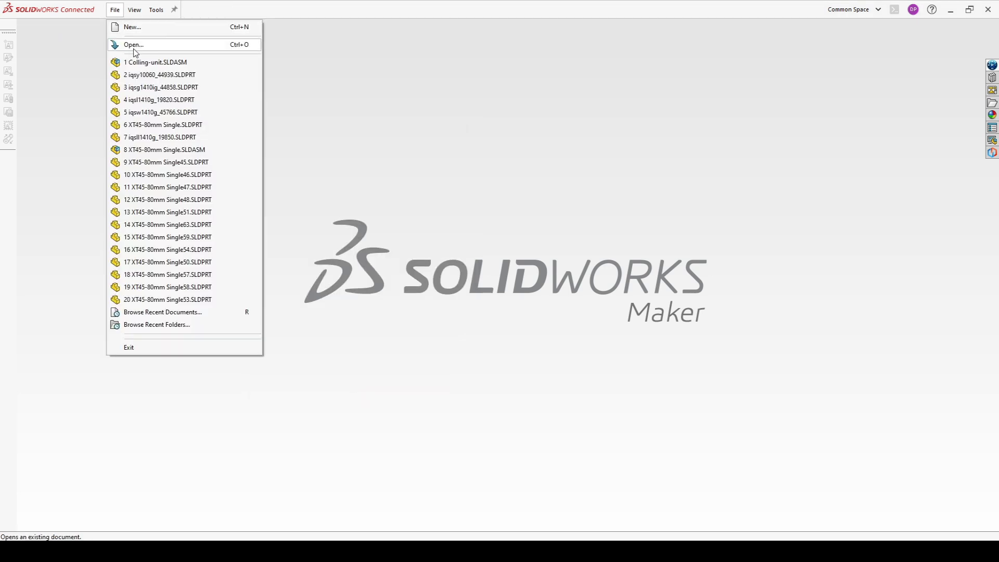
pyautogui.click(137, 49)
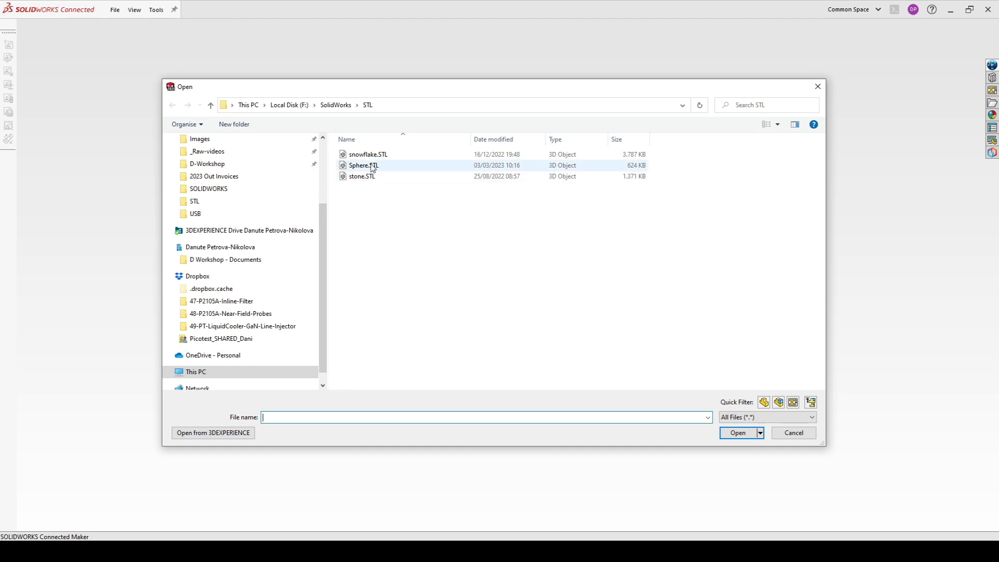
pyautogui.click(369, 166)
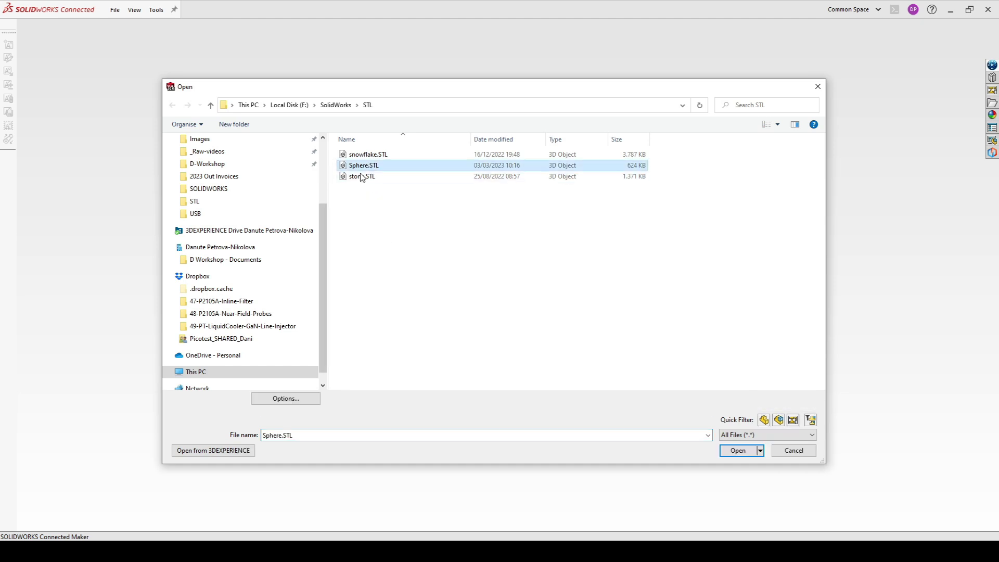
pyautogui.click(745, 435)
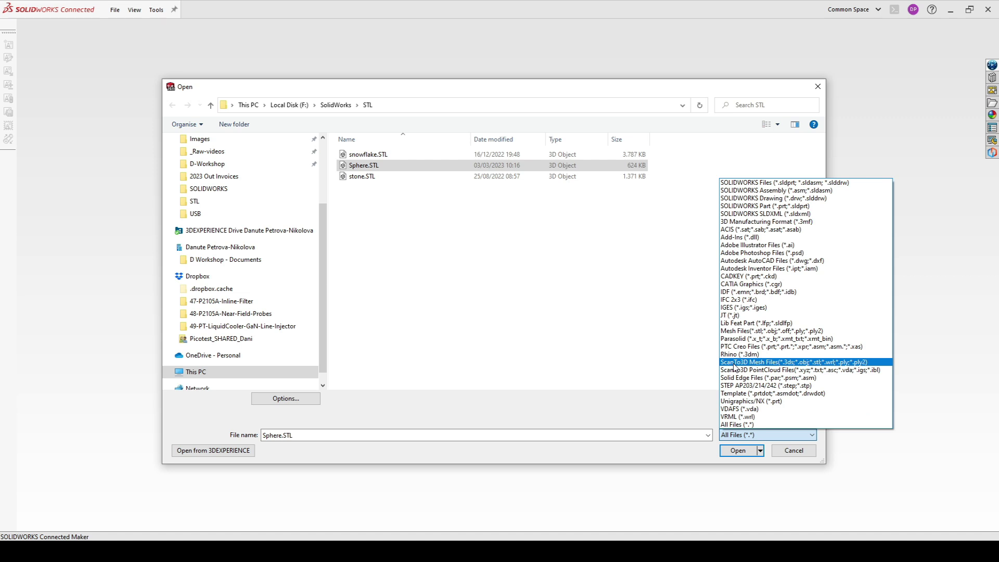
pyautogui.click(735, 363)
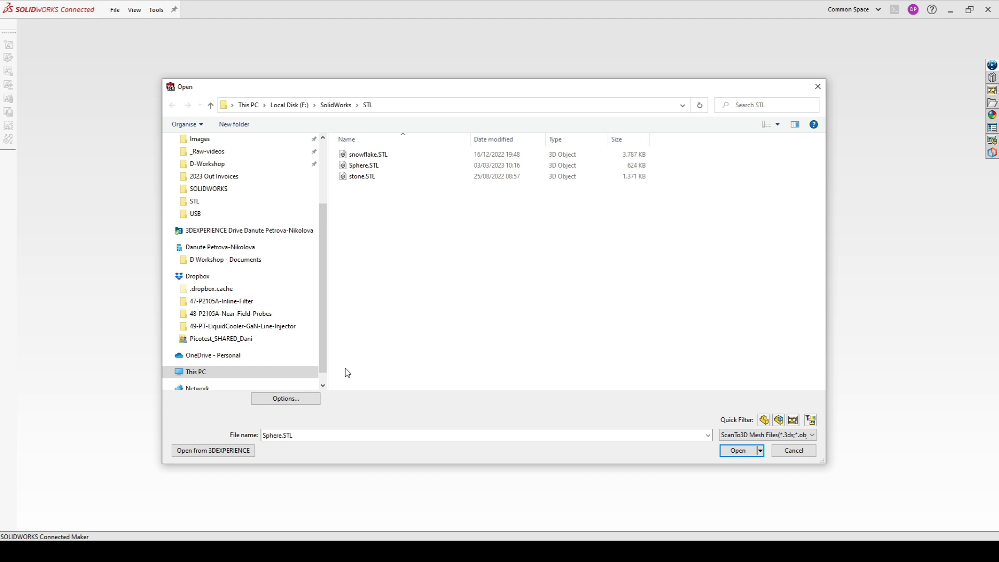
pyautogui.click(364, 166)
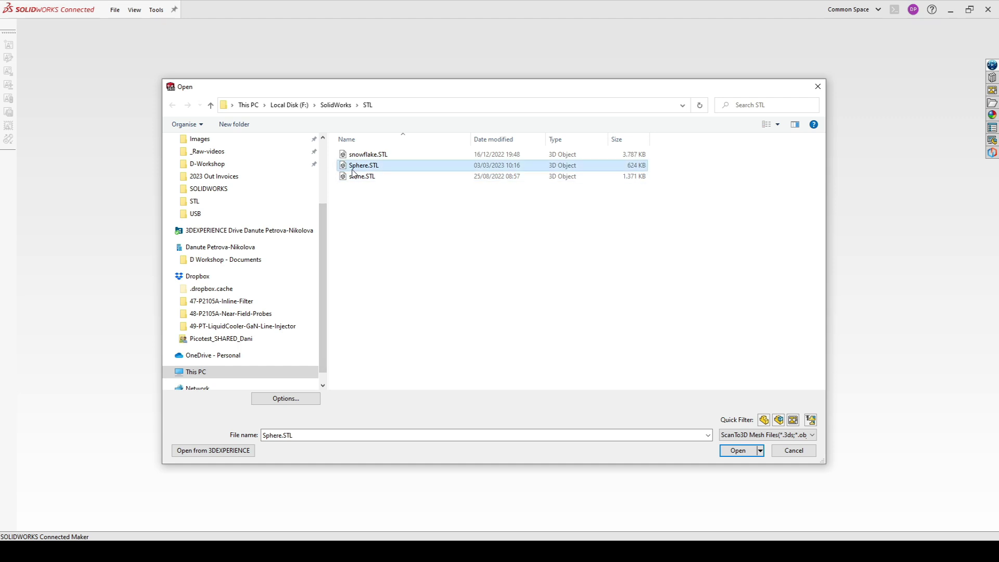
pyautogui.click(738, 450)
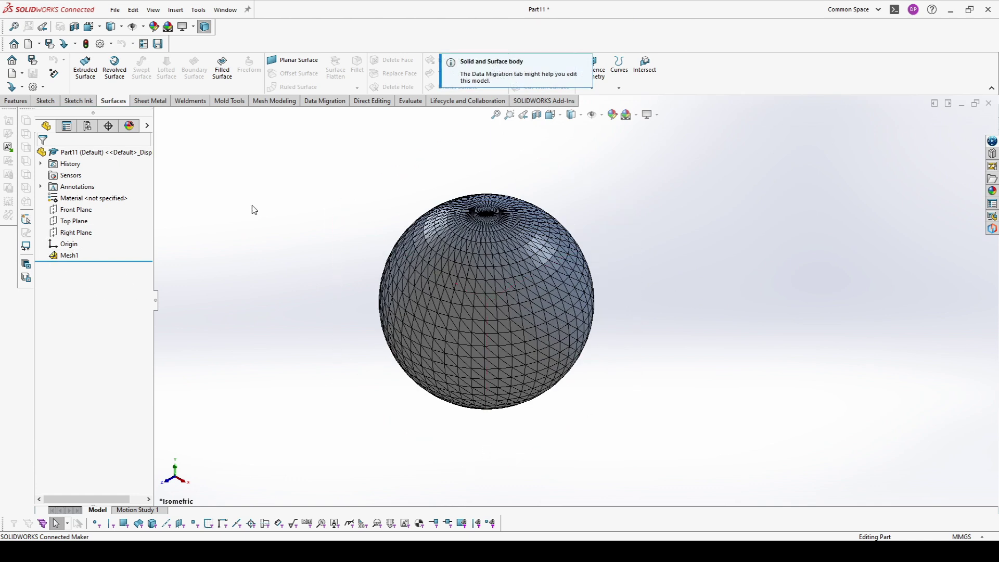
# Run the Mesh Prep Wizard on Mesh1 and reduce it by 60%, to 940 faces
pyautogui.click(198, 10)
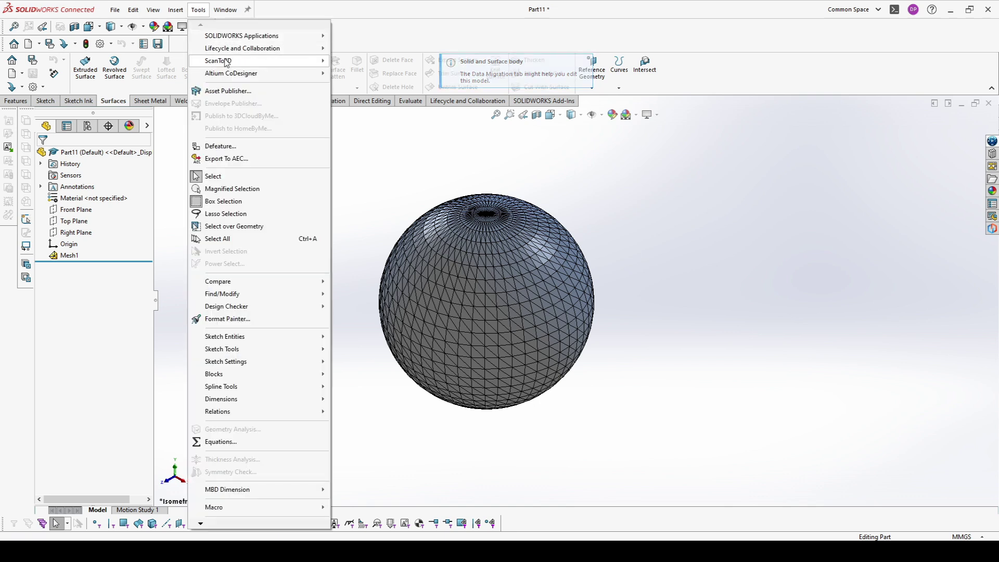
pyautogui.moveTo(218, 61)
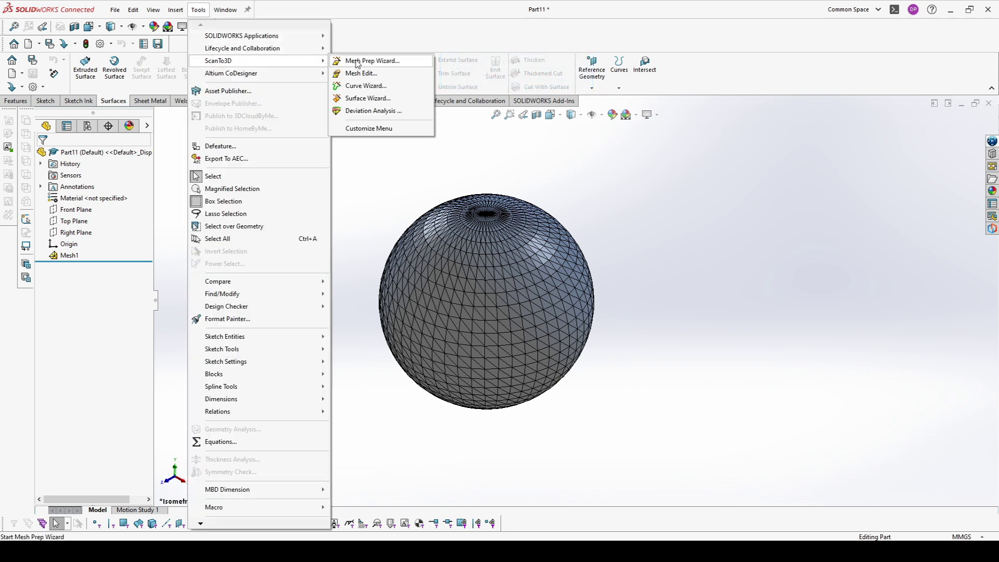
pyautogui.click(358, 63)
pyautogui.click(482, 262)
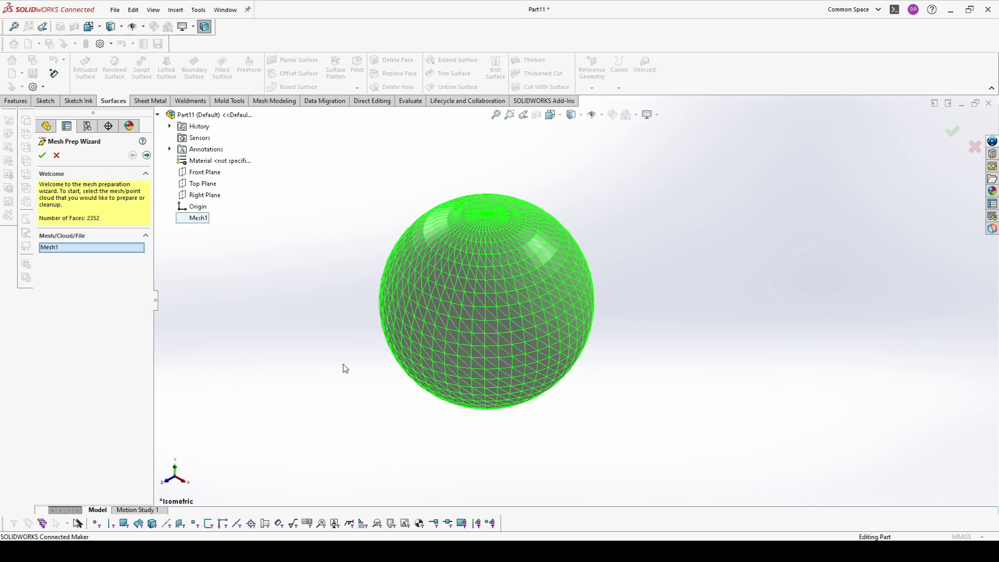
pyautogui.click(146, 154)
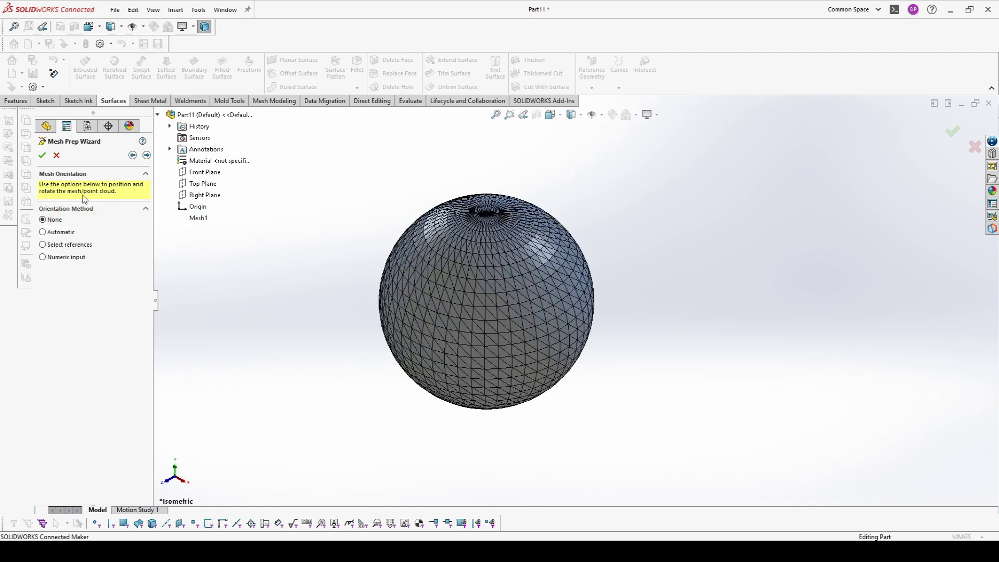
pyautogui.click(148, 155)
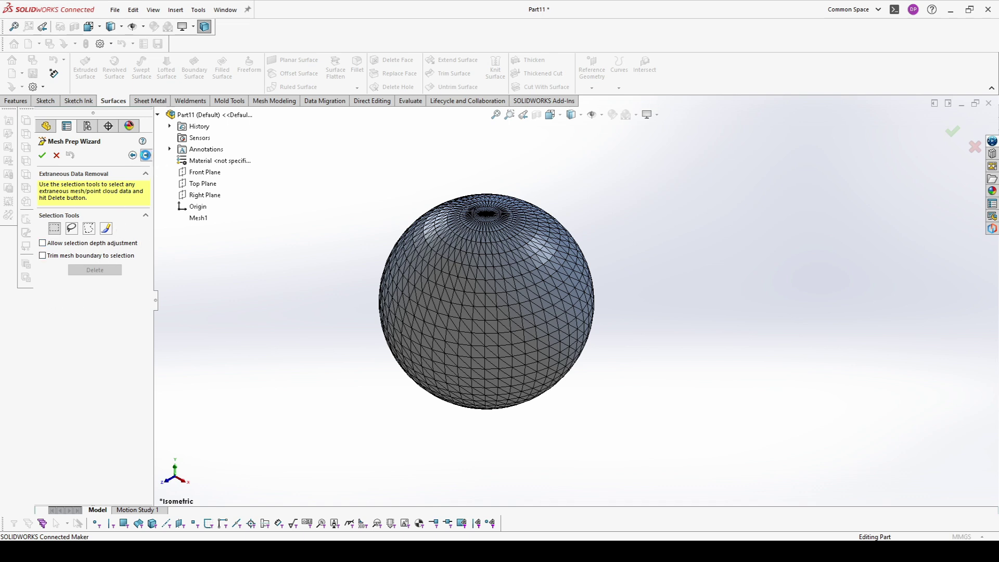
pyautogui.click(145, 156)
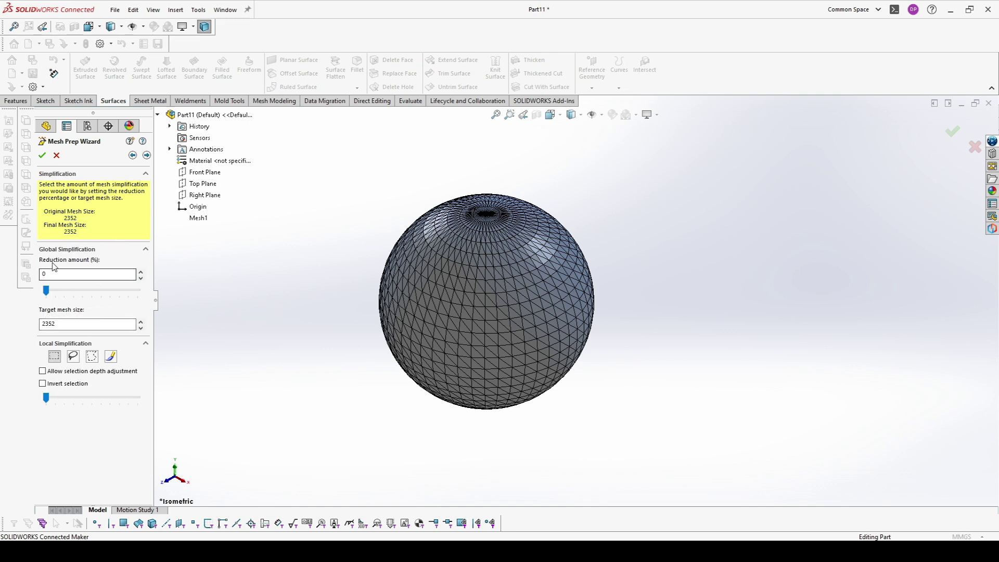
pyautogui.moveTo(46, 291); pyautogui.dragTo(100, 290)
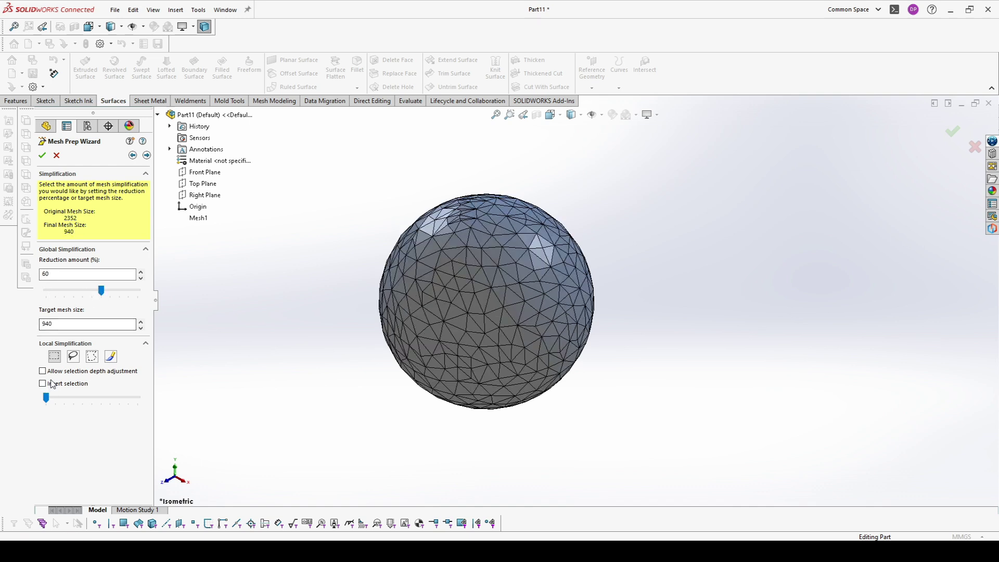
# Set the mesh Global Smoothness slider to maximum and advance to Mesh Completion
pyautogui.click(147, 155)
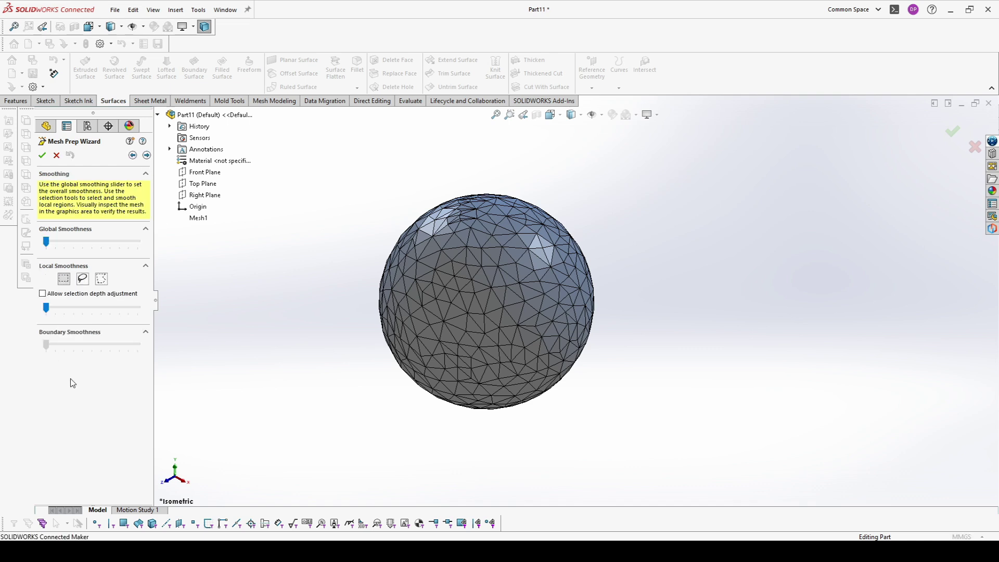
pyautogui.click(45, 242)
pyautogui.moveTo(45, 242); pyautogui.dragTo(137, 242)
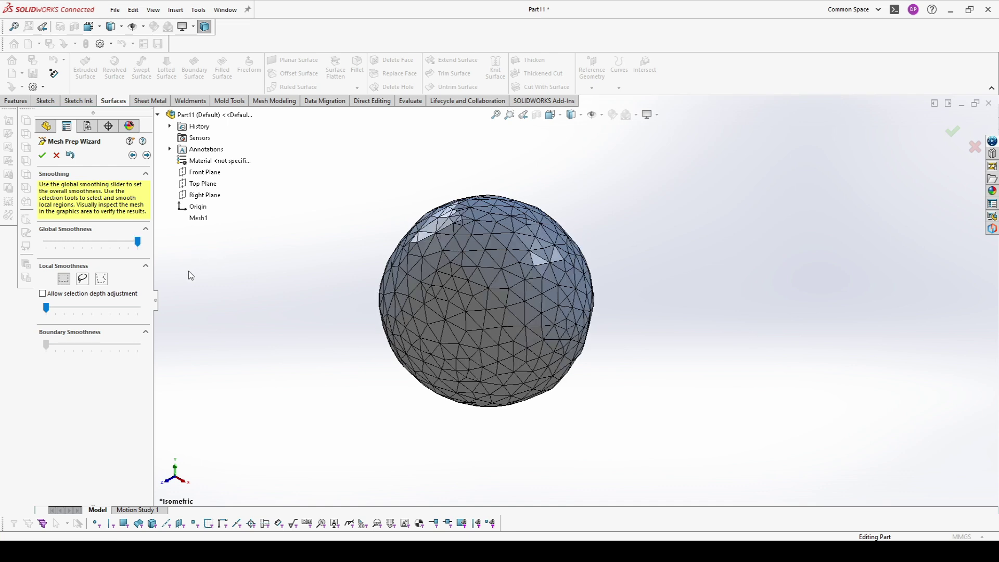
pyautogui.click(147, 156)
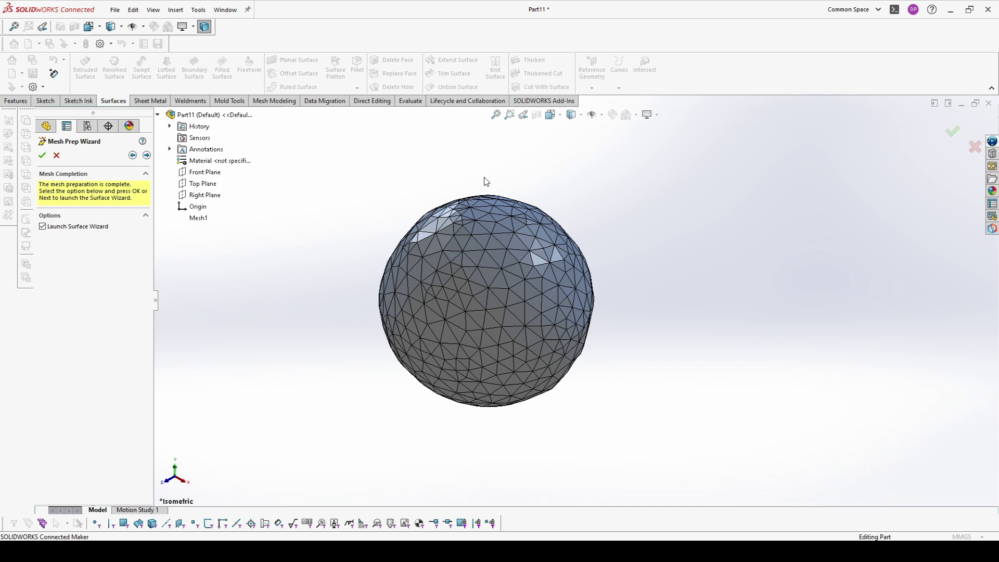
# Run the Surface Wizard with guided creation, skipping Mesh Split and accepting face identification
pyautogui.click(146, 154)
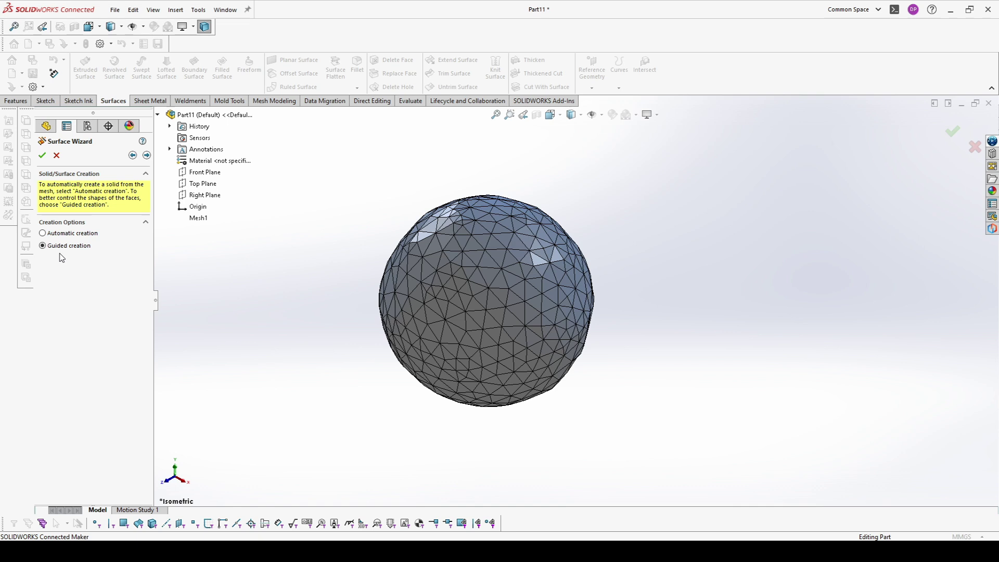
pyautogui.click(146, 156)
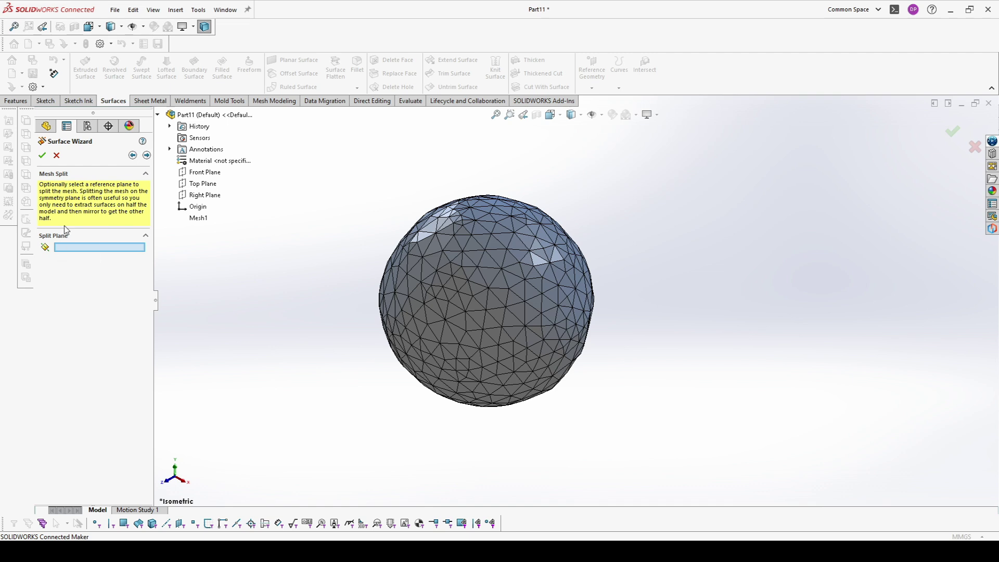
pyautogui.click(147, 156)
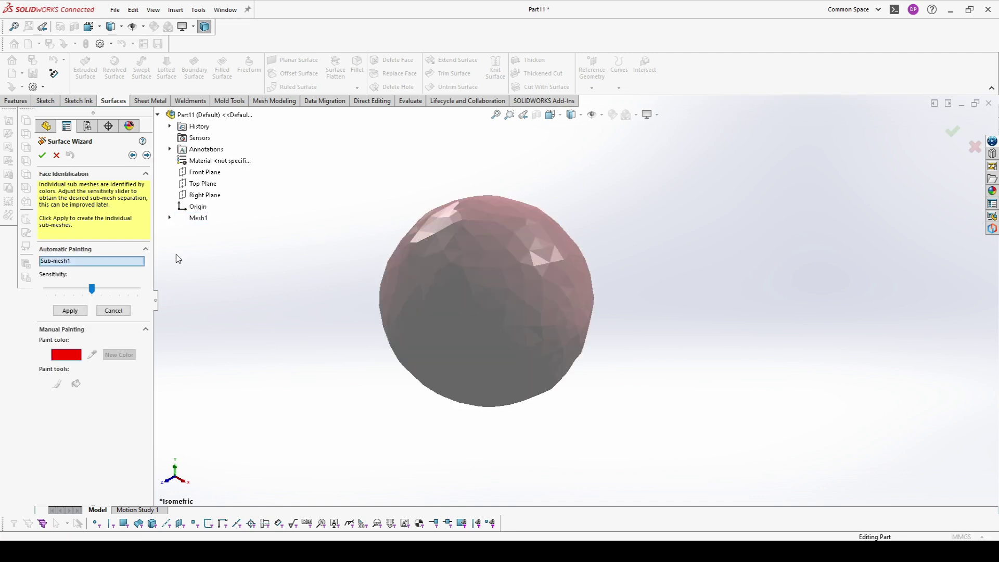
pyautogui.moveTo(258, 226)
pyautogui.mouseDown(button='middle')
pyautogui.moveTo(408, 295)
pyautogui.moveTo(289, 248)
pyautogui.moveTo(481, 265)
pyautogui.moveTo(496, 230)
pyautogui.moveTo(468, 258)
pyautogui.mouseUp(button='middle')
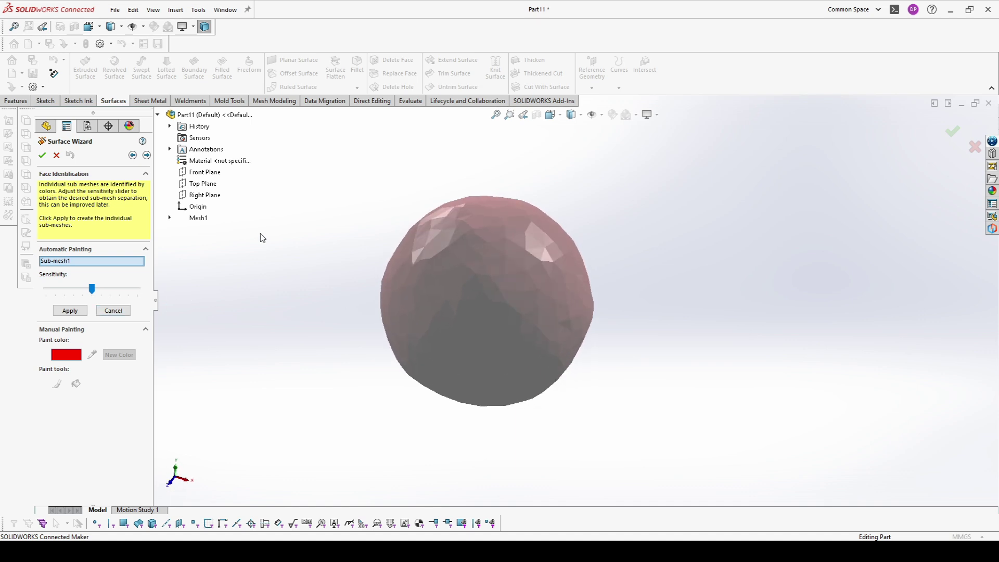
pyautogui.click(146, 155)
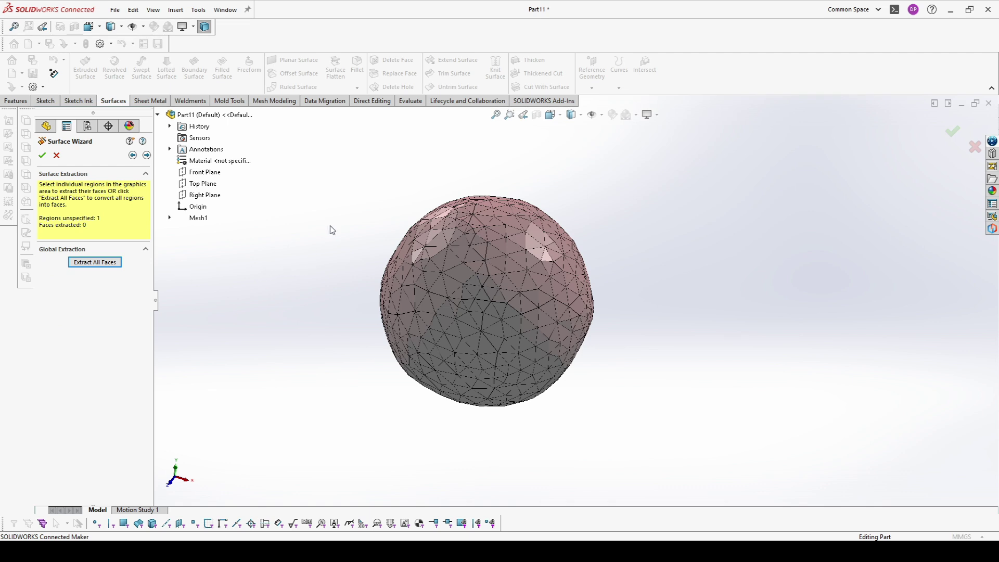
# Extract all mesh regions as a sphere face and build the base surface model
pyautogui.click(94, 263)
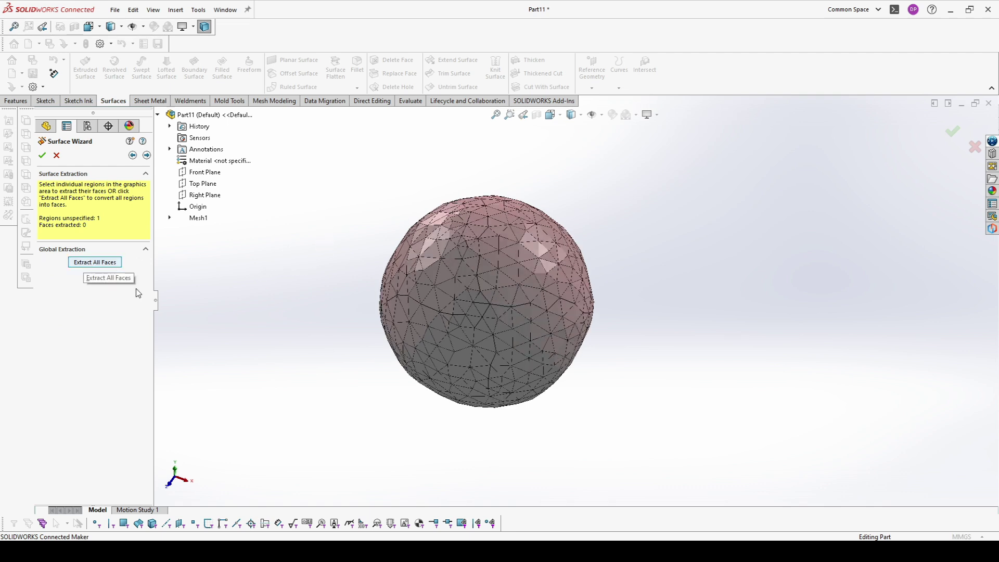
pyautogui.click(482, 264)
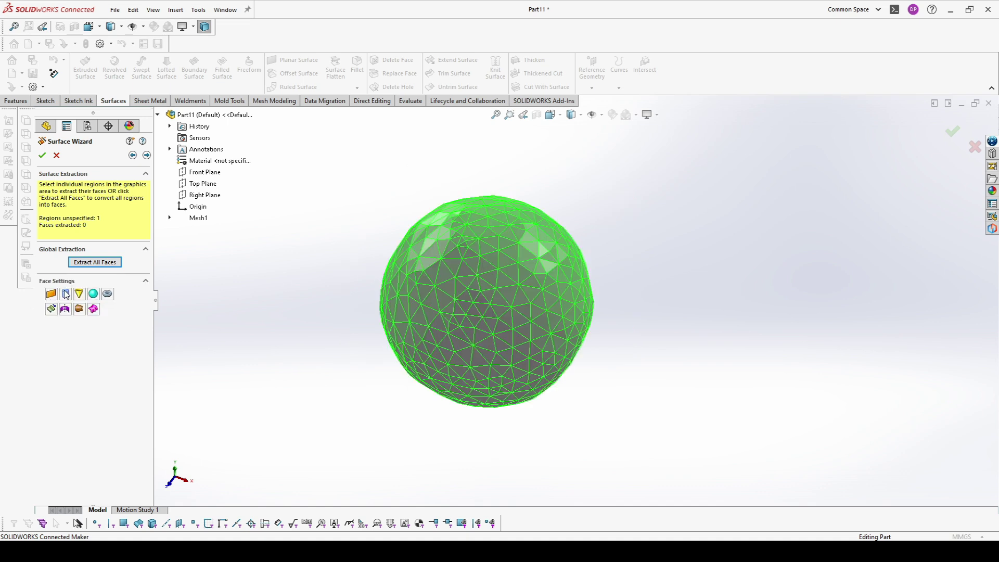
pyautogui.click(93, 294)
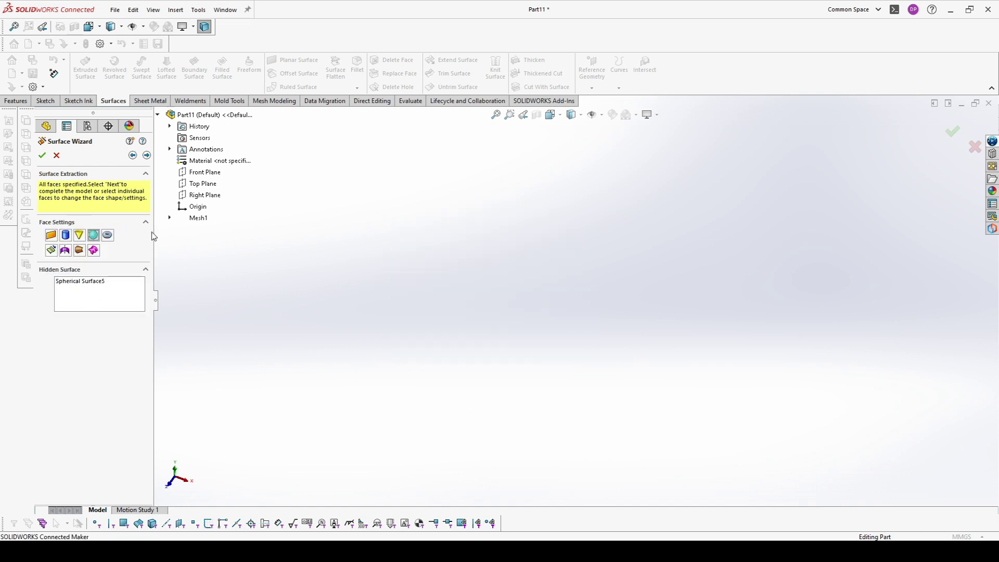
pyautogui.click(146, 156)
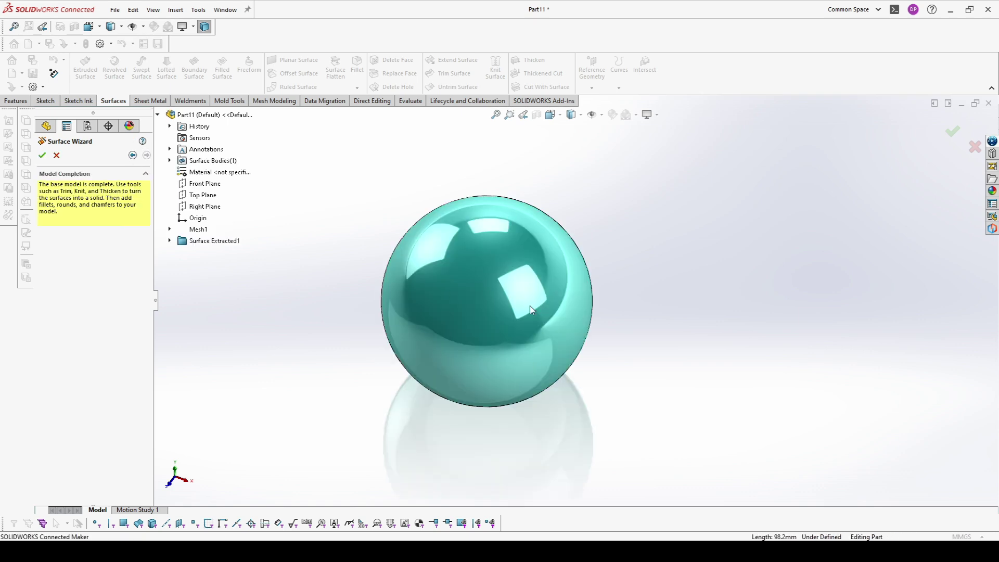
# Close the Surface Wizard and expand Surface Extracted1 and Spherical Surface5 down to Sketch1
pyautogui.click(42, 155)
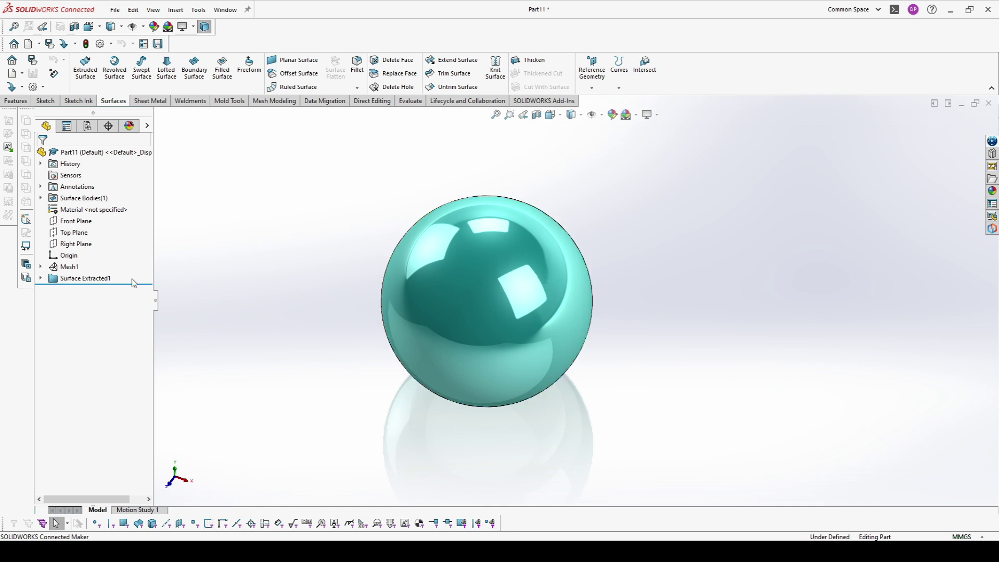
pyautogui.click(41, 278)
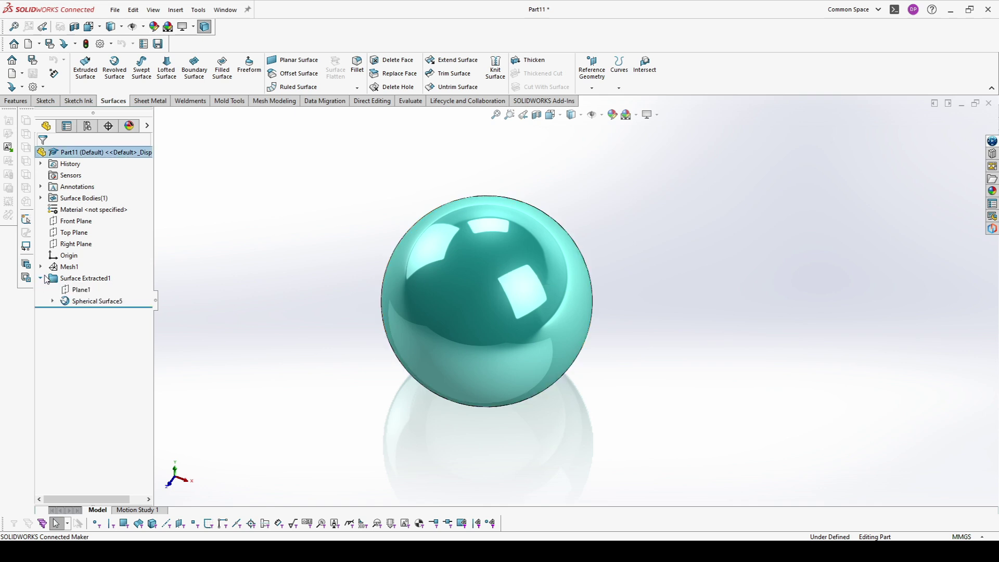
pyautogui.click(86, 301)
pyautogui.click(53, 302)
pyautogui.click(102, 312)
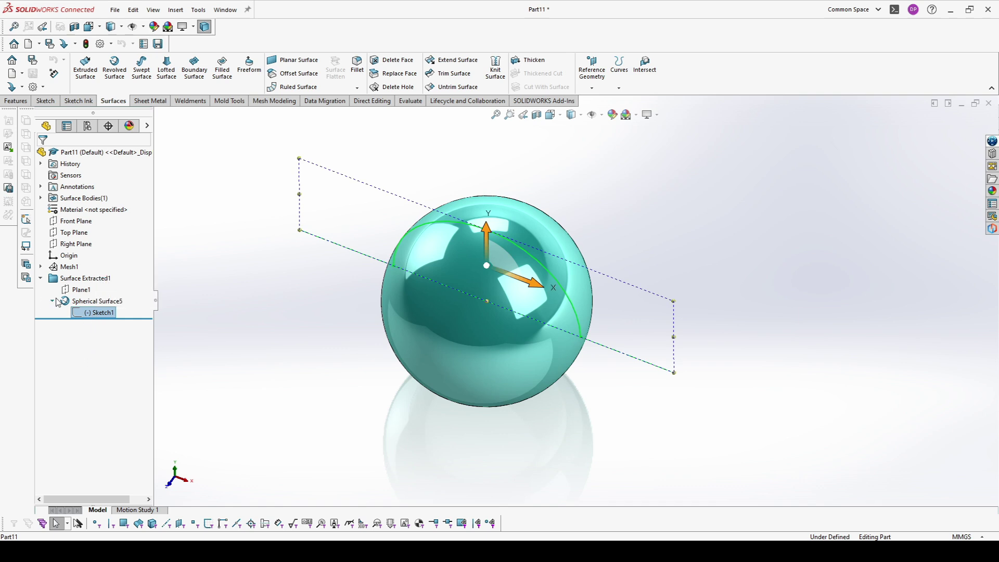
# Delete Spherical Surface5 so the solid Revolve1 sphere remains, then orbit to inspect it
pyautogui.click(93, 301)
pyautogui.press('Delete')
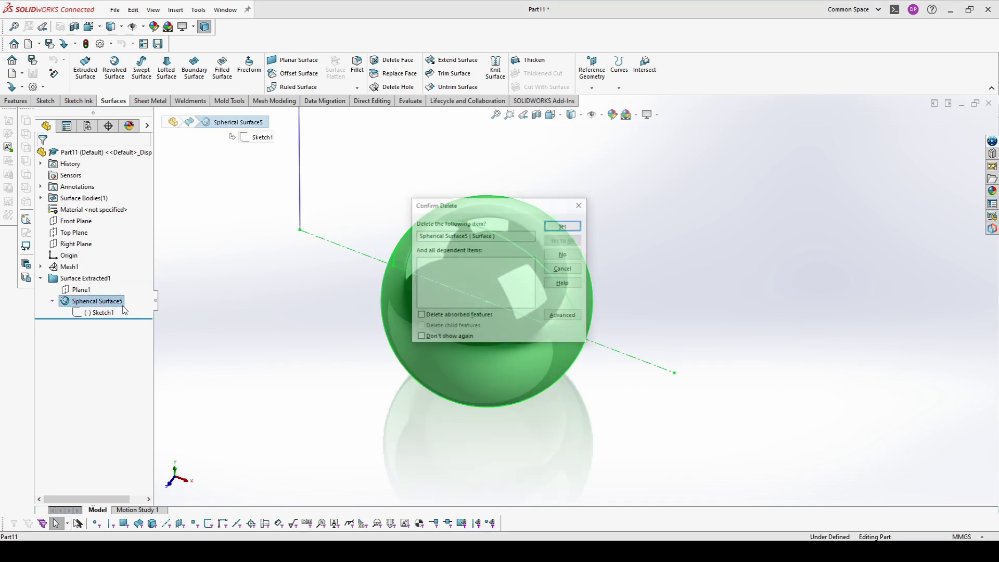
pyautogui.press('Return')
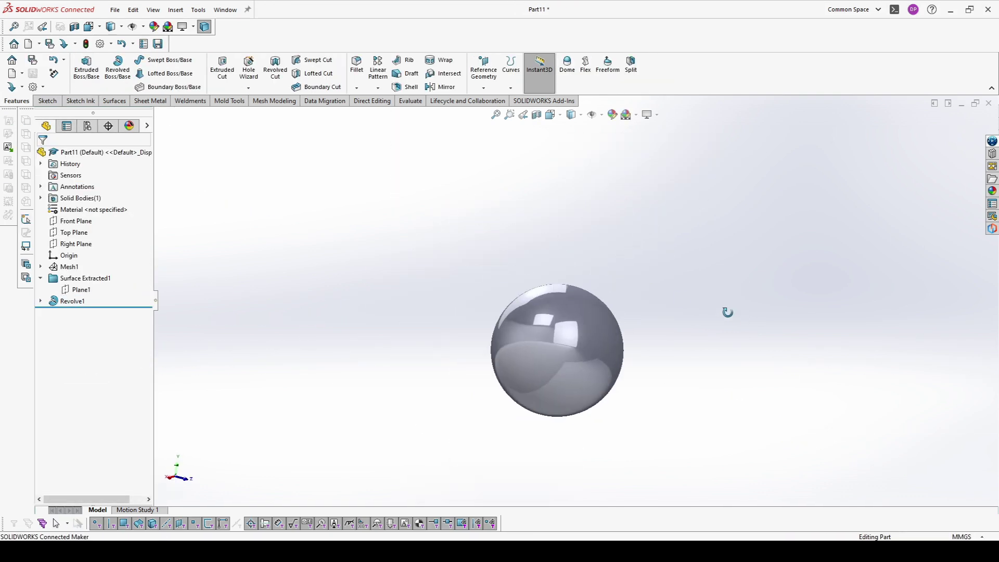
pyautogui.scroll(-1, 636, 358)
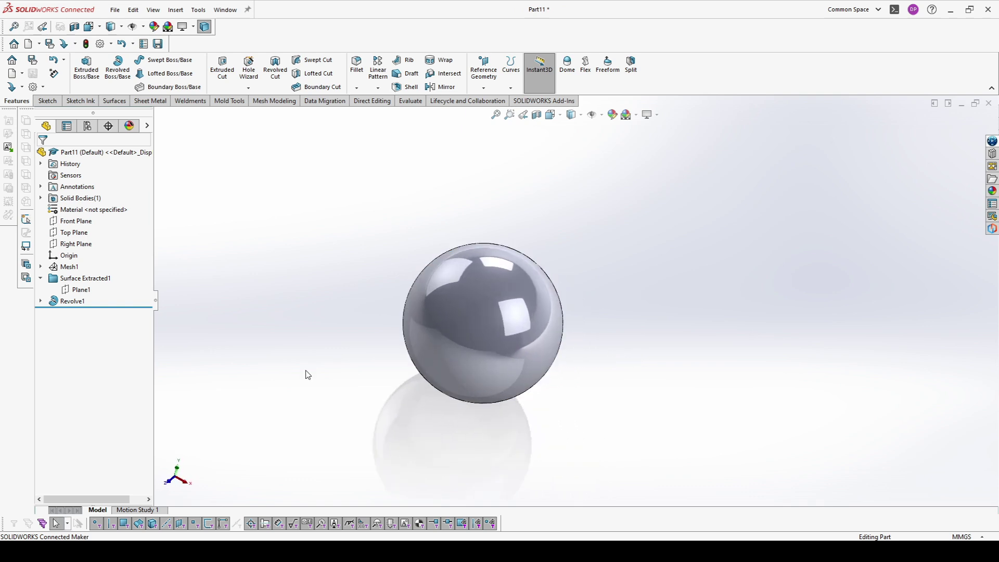
pyautogui.moveTo(507, 270); pyautogui.dragTo(546, 328, button='middle')
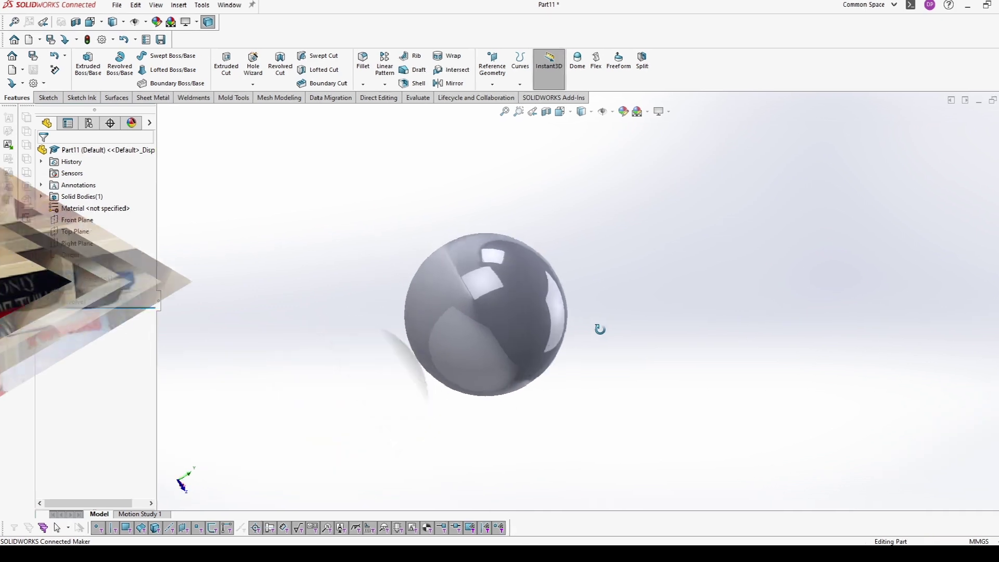